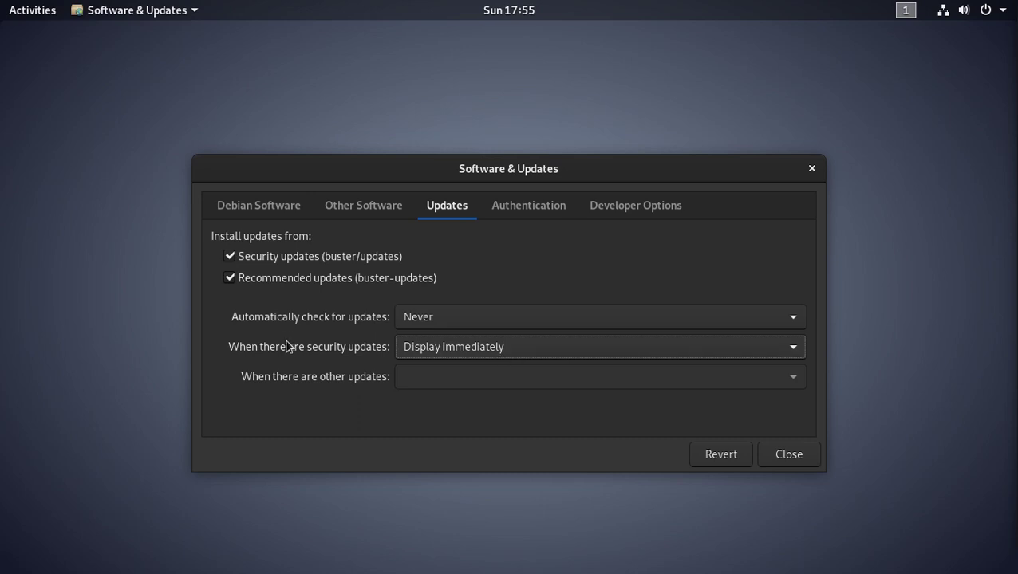
Step: Review the available choices for handling security updates, then dismiss the list without choosing a different one
click(563, 349)
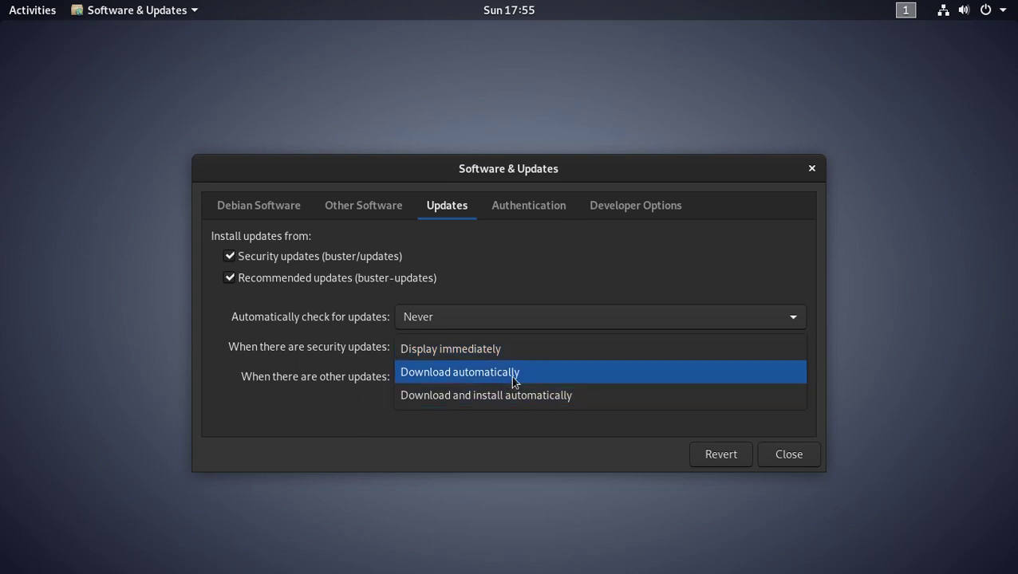
click(525, 433)
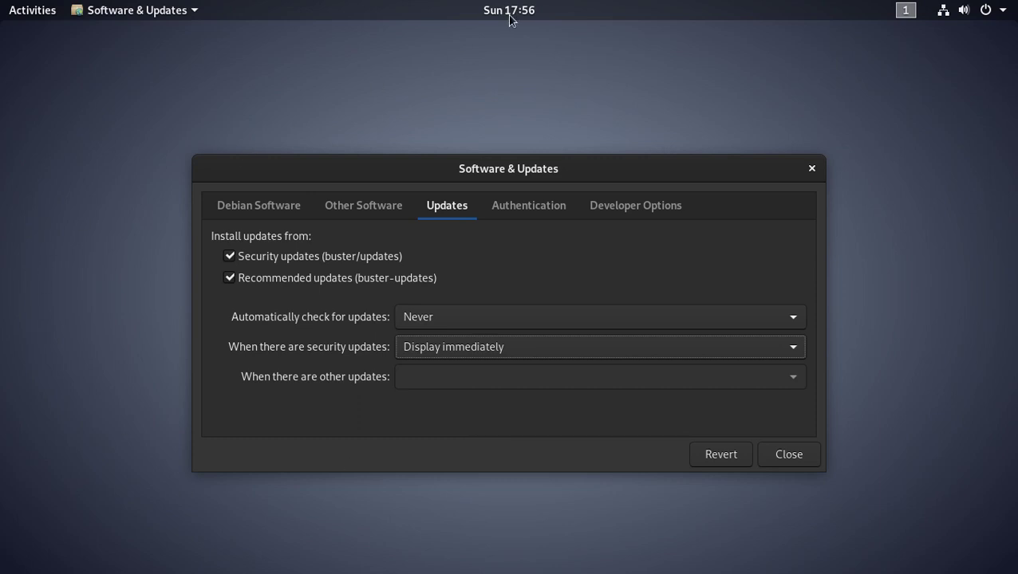
mouse_move(493, 8)
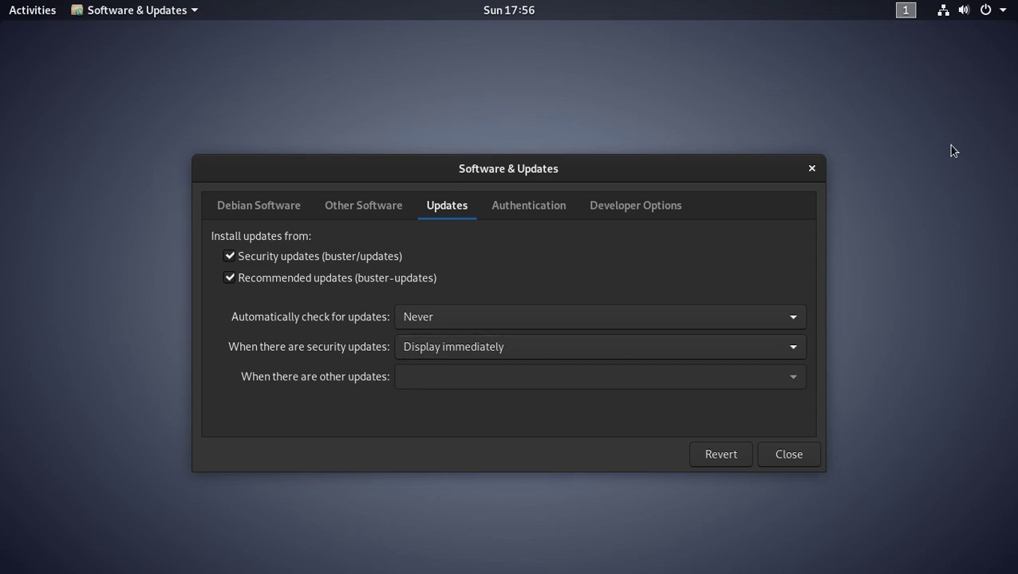
Step: Open a maximized Terminal window and refresh the package lists with "sudo apt update", authenticating with the account password
key(ctrl+alt+t)
key(super+Up)
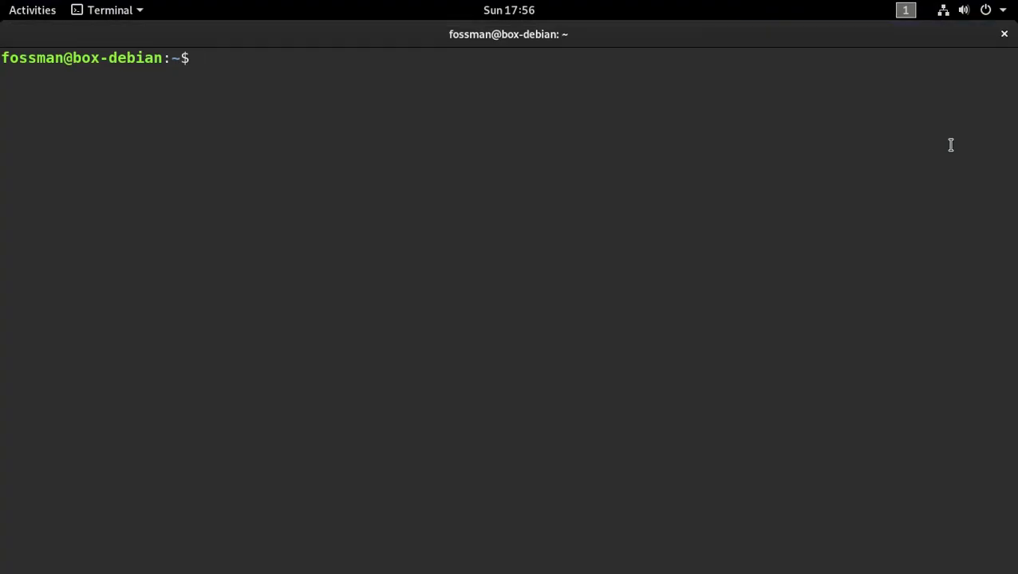
text(sudo apt update)
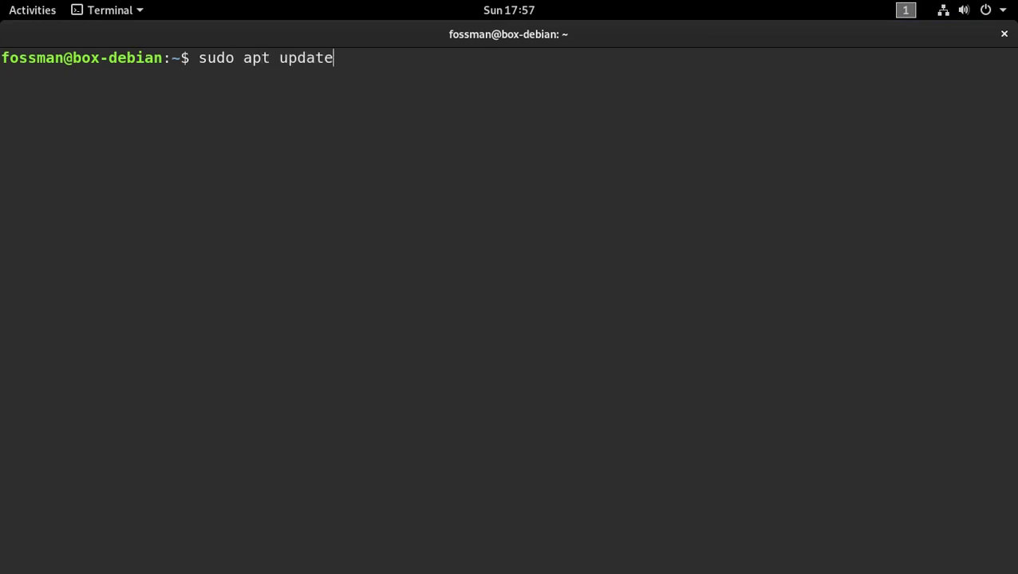
key(Return)
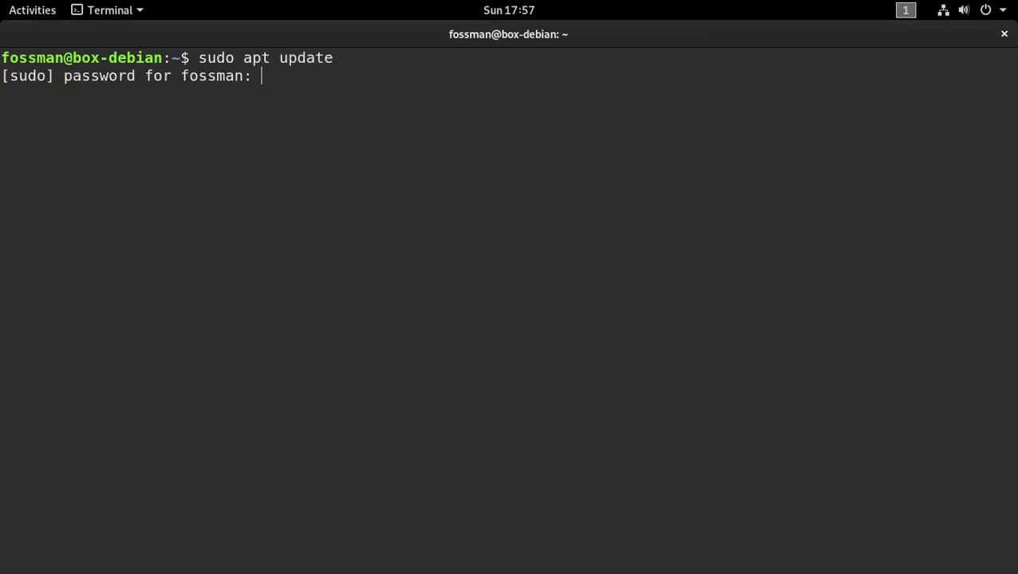
key(Return)
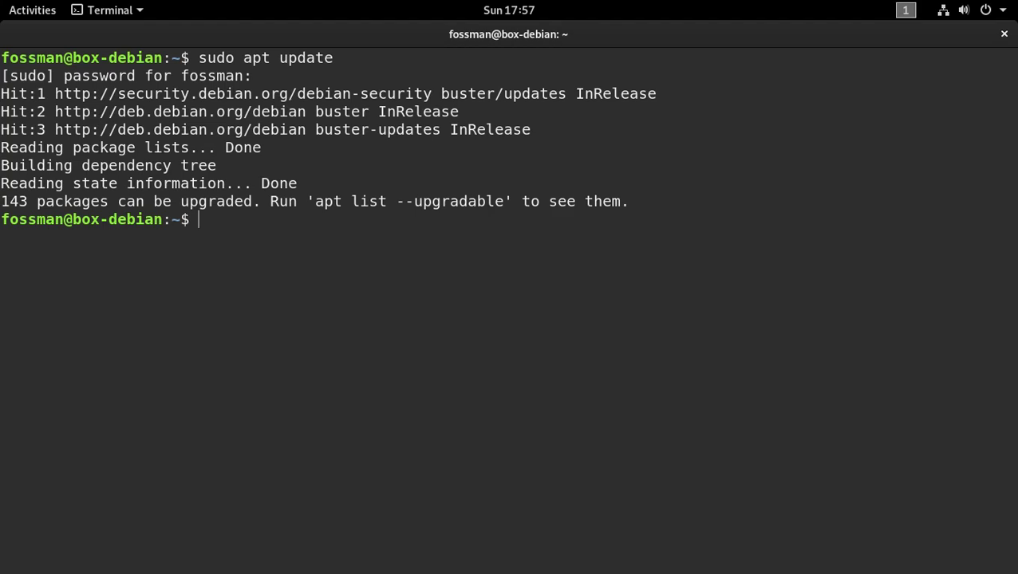
Step: Upgrade all installed packages with "sudo apt upgrade", answering y to the continuation question
text(sudo apt upgrade)
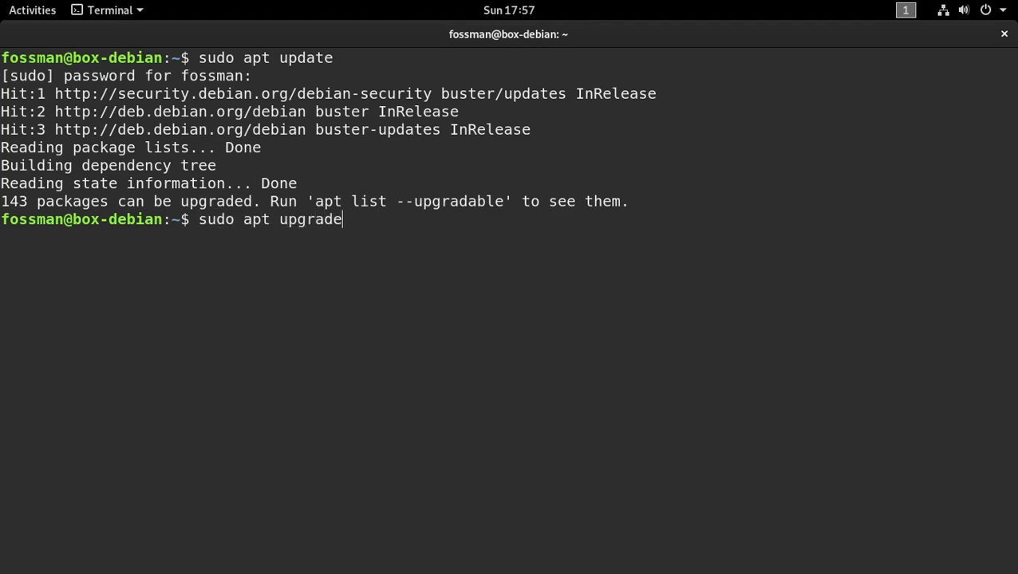
key(Return)
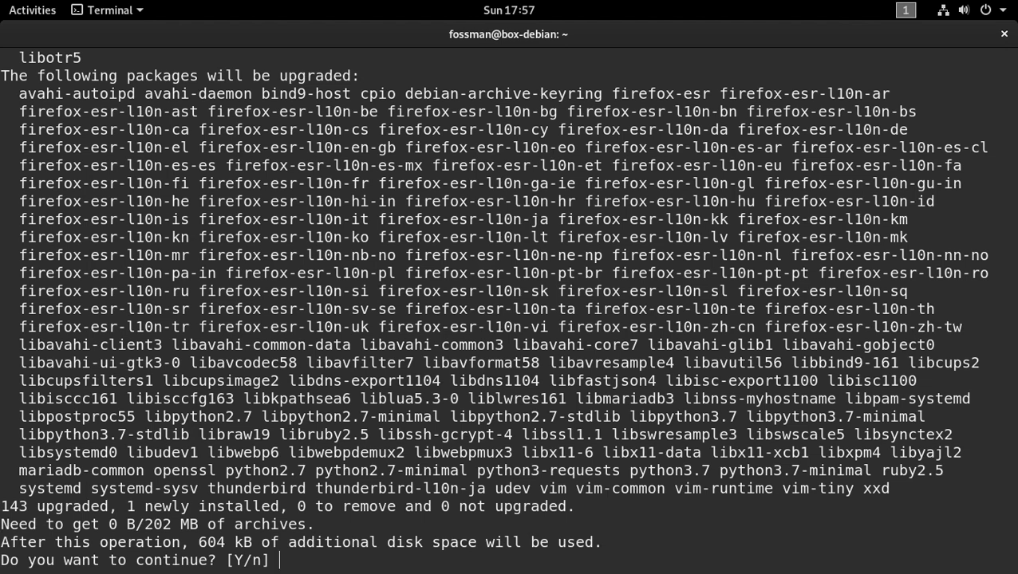
text(y)
key(Return)
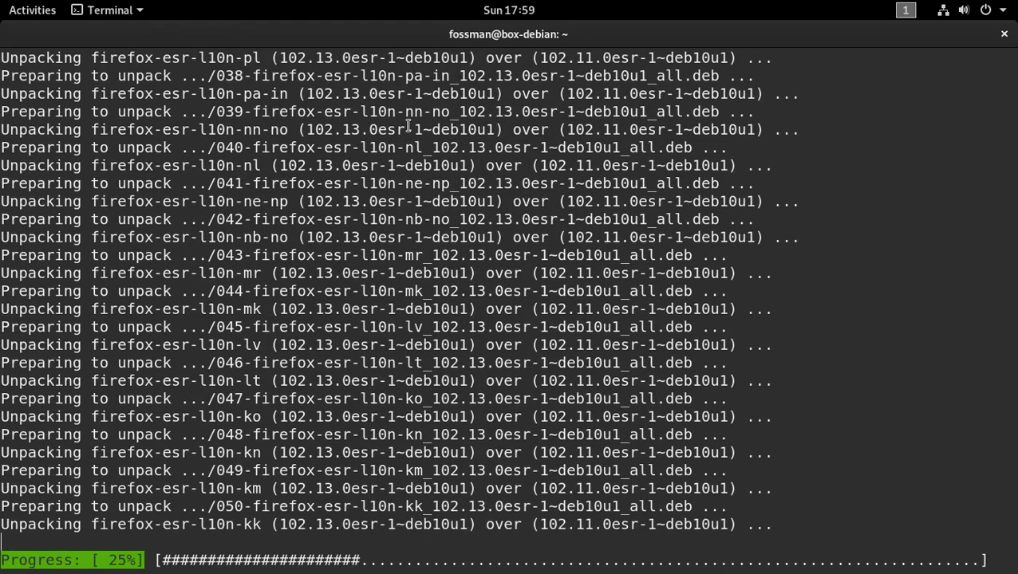
key(ctrl+r)
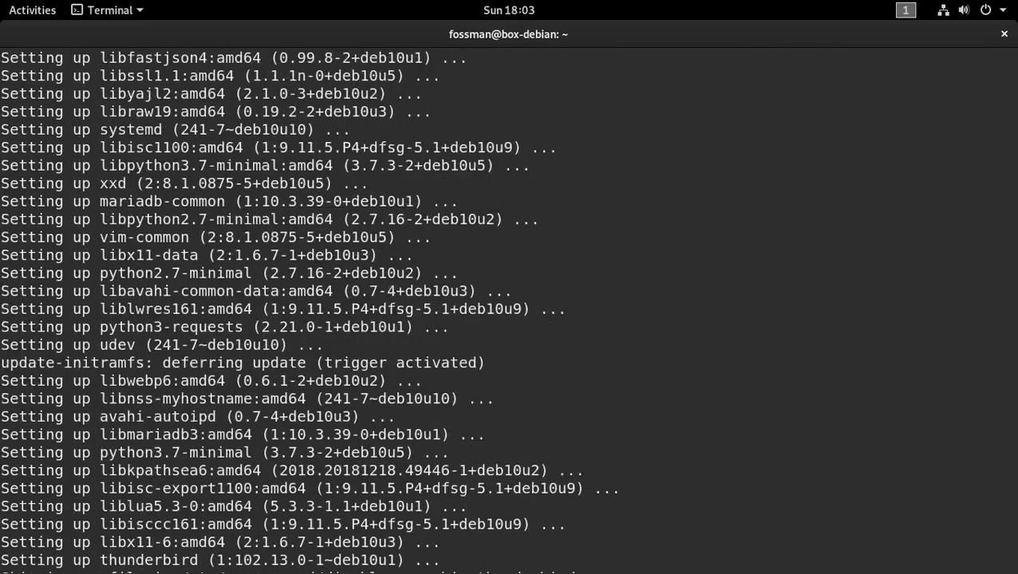
key(ctrl+r)
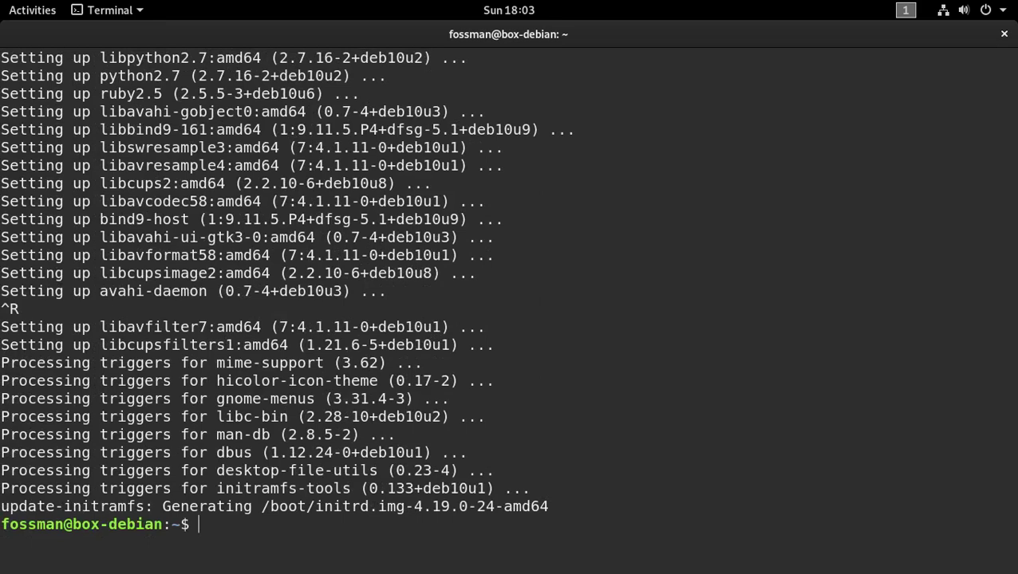
Step: Clear the terminal output and end the session with "exit"
text(clear)
key(Return)
text(exit)
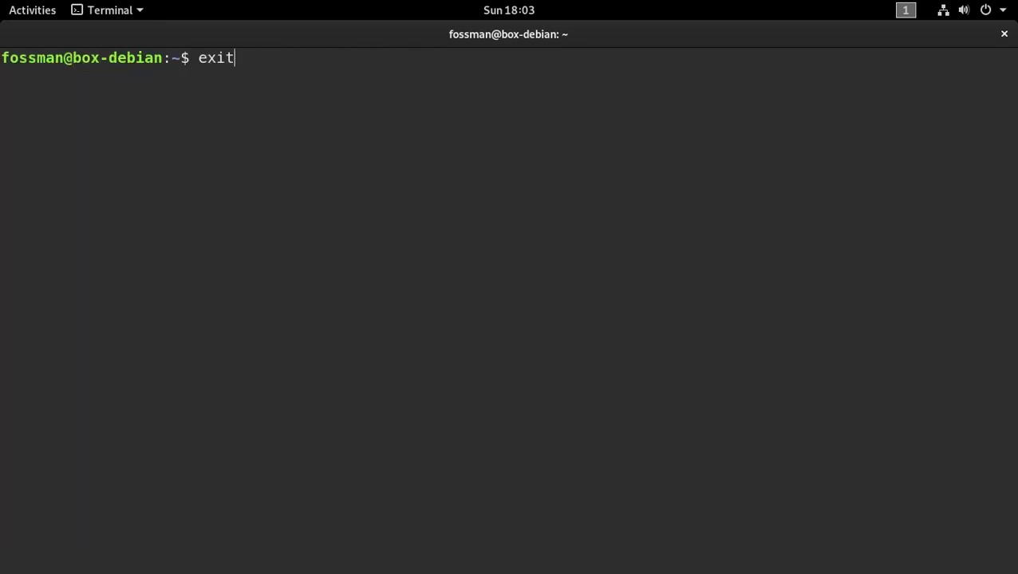
key(Return)
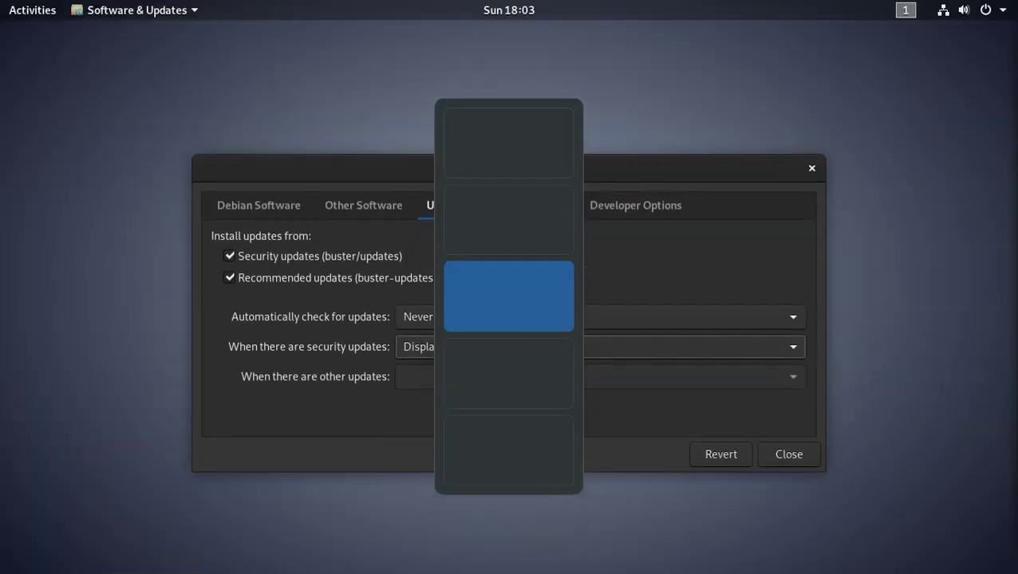
key(Return)
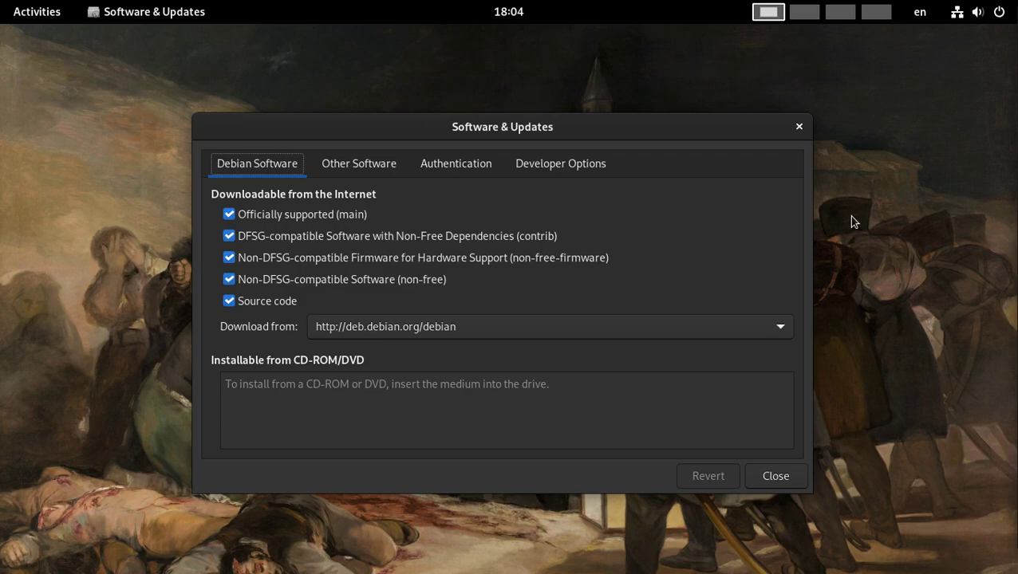
key(super)
text(soft)
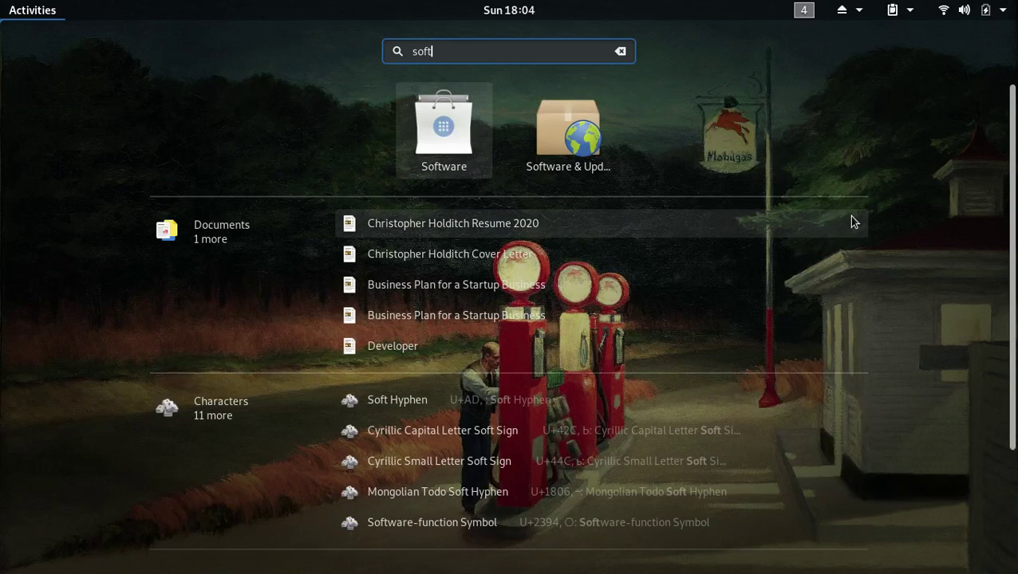
key(Return)
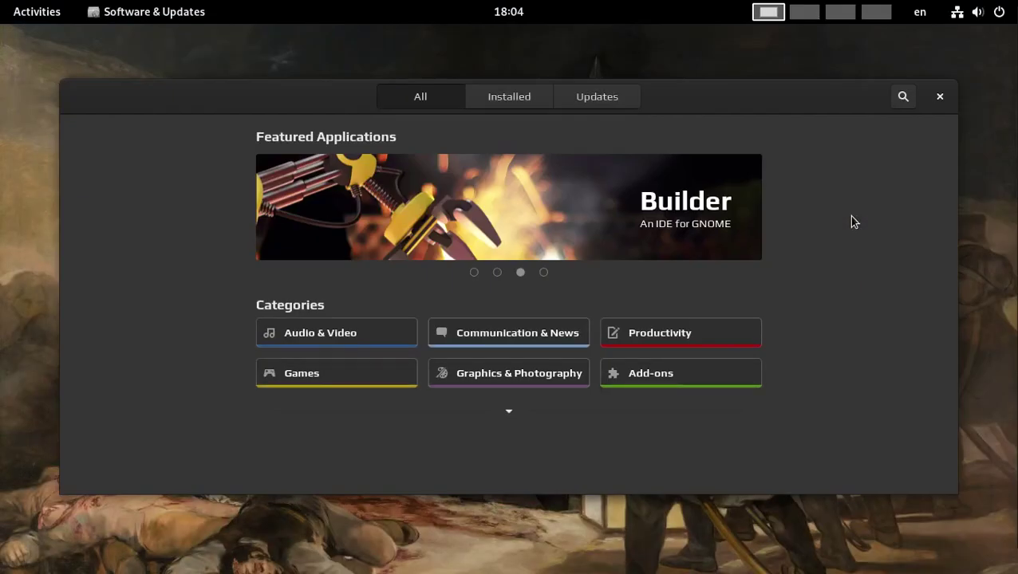
click(939, 96)
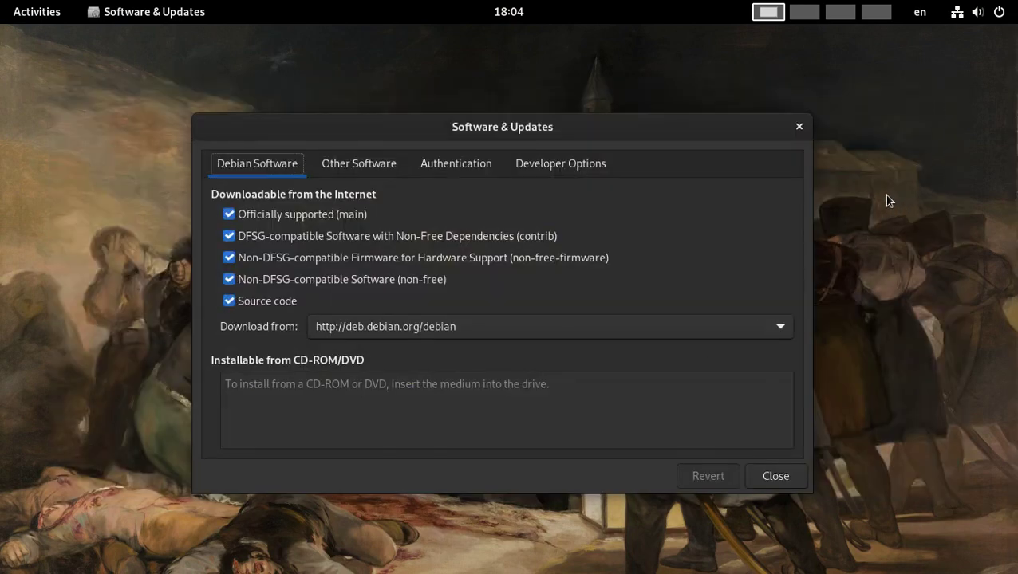
Step: Search the installed applications for "soft" and open the Software application
key(super)
text(sof)
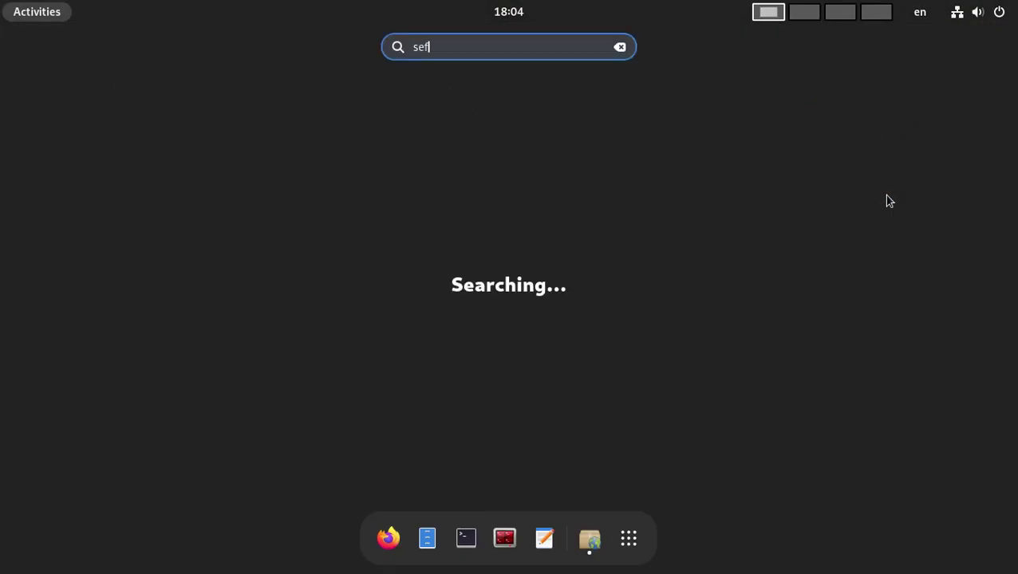
text(t)
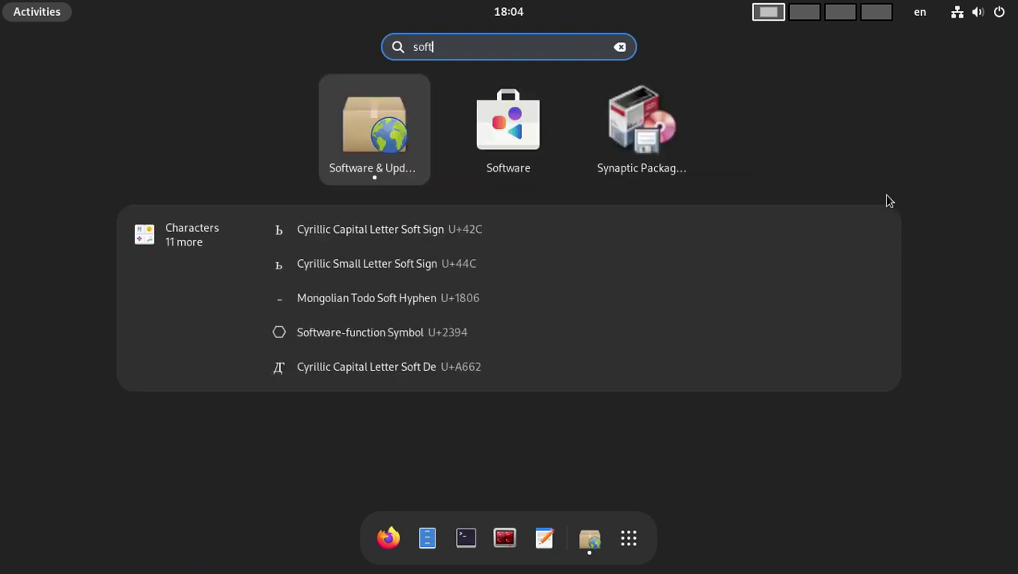
key(Right)
key(Return)
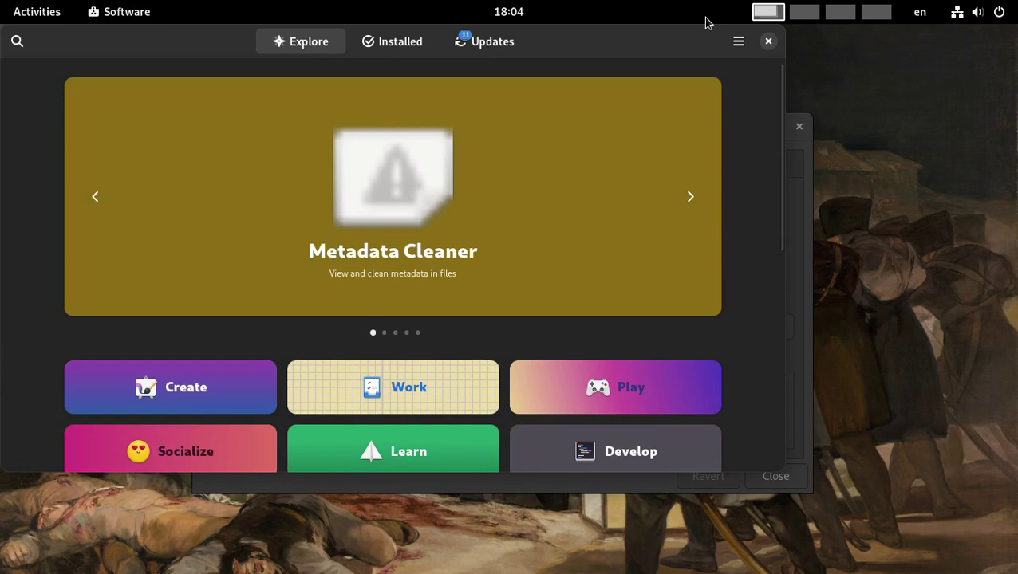
Step: Examine the automatic update and notification options in Software's Update Preferences, then close the dialog
click(738, 47)
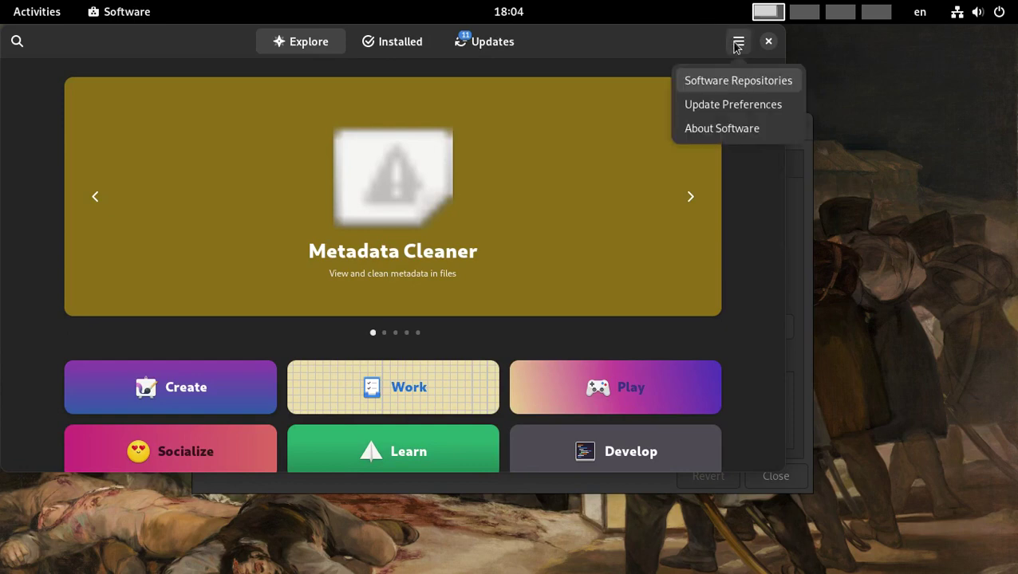
click(708, 105)
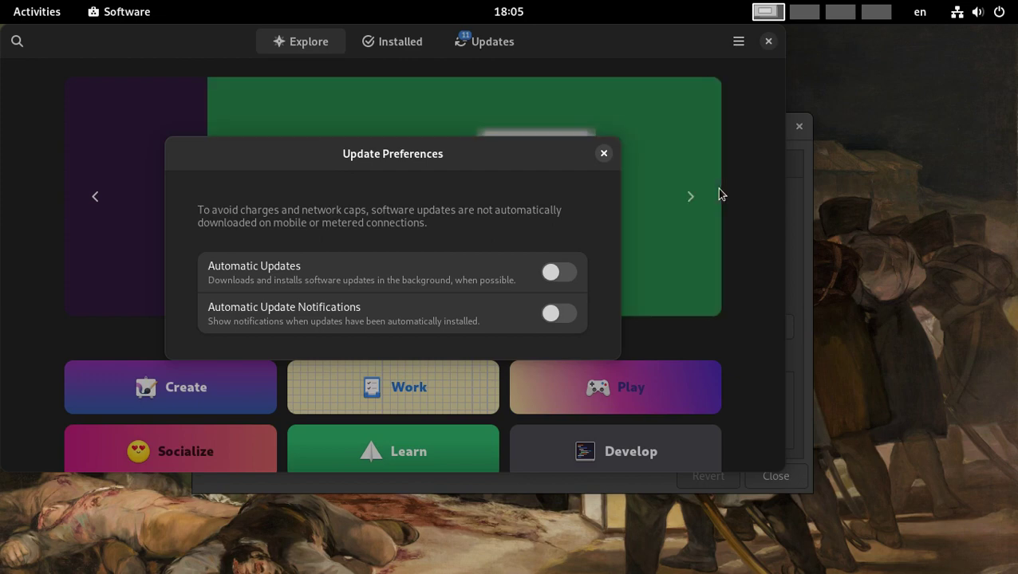
click(604, 154)
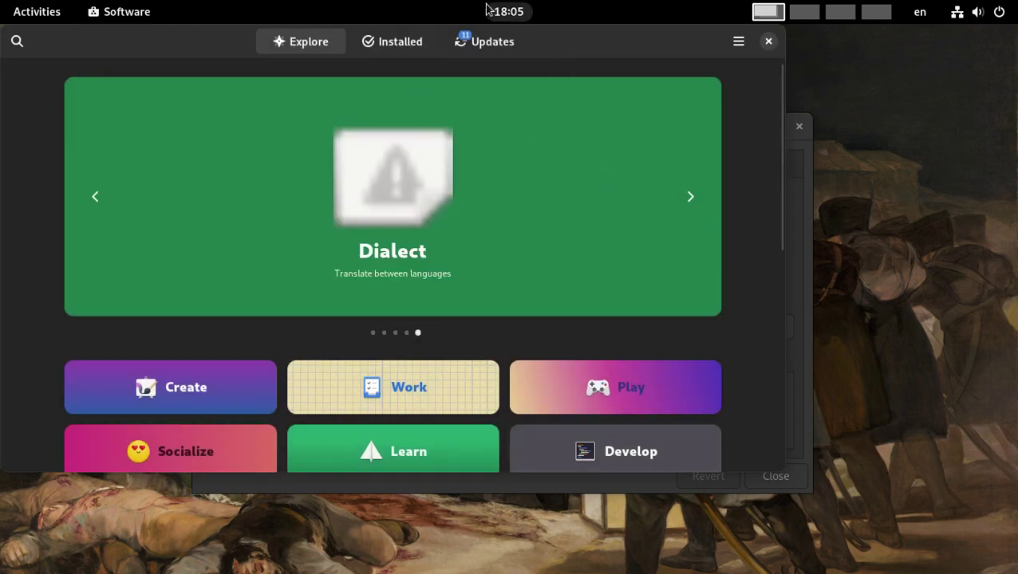
Step: View the list of pending updates in Software, then close the application
click(499, 50)
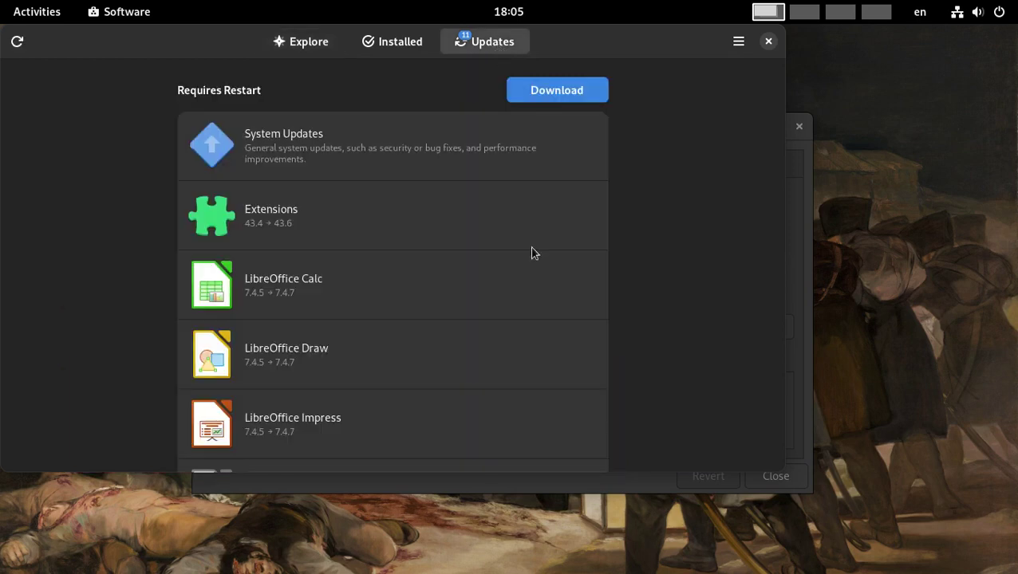
drag(780, 182, 804, 118)
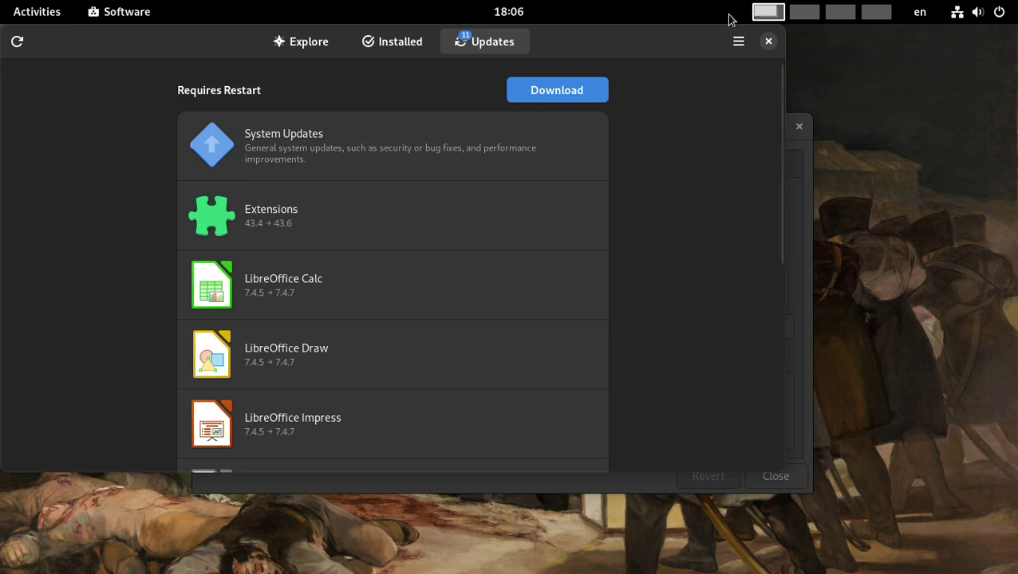
click(768, 42)
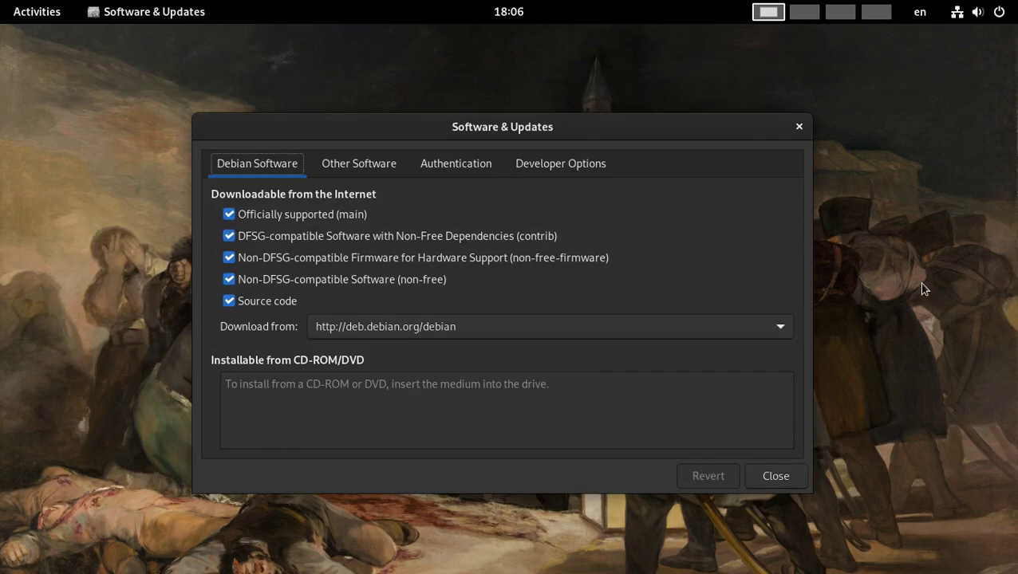
Step: Open a maximized Terminal window and run "sudo apt update" to refresh the package lists, entering the account password
key(ctrl+alt+t)
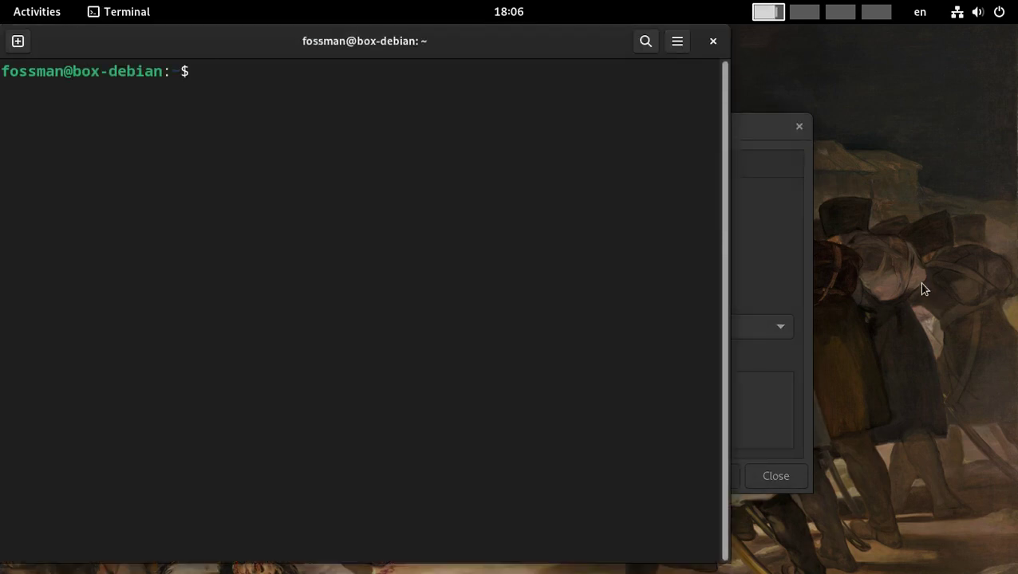
key(super+Up)
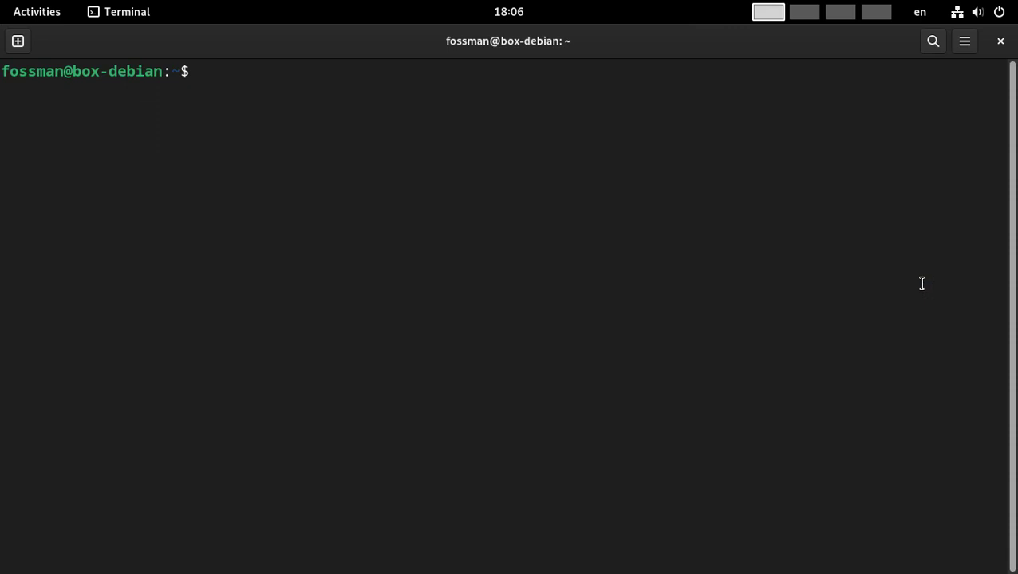
text(sudo apt update)
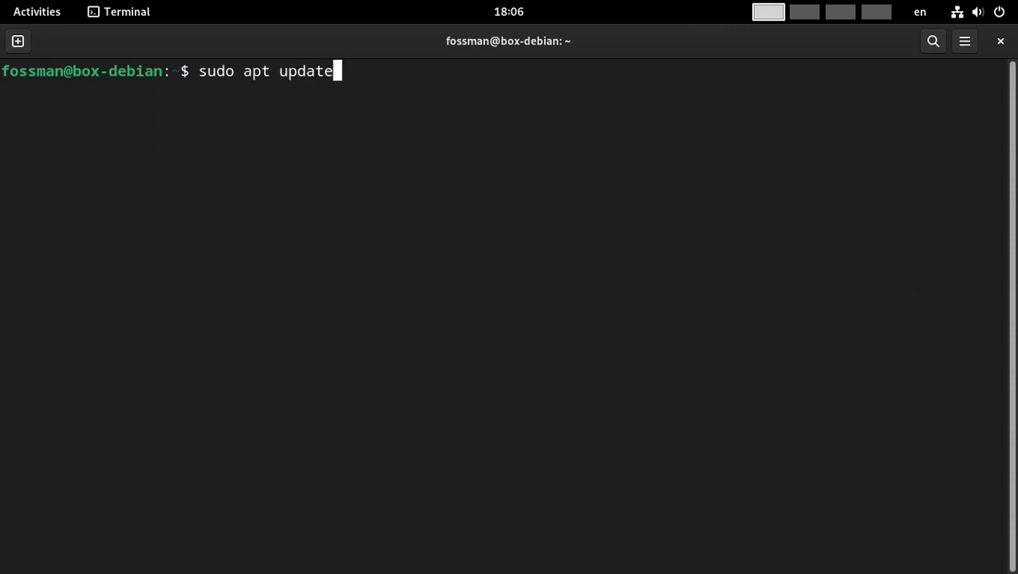
key(Return)
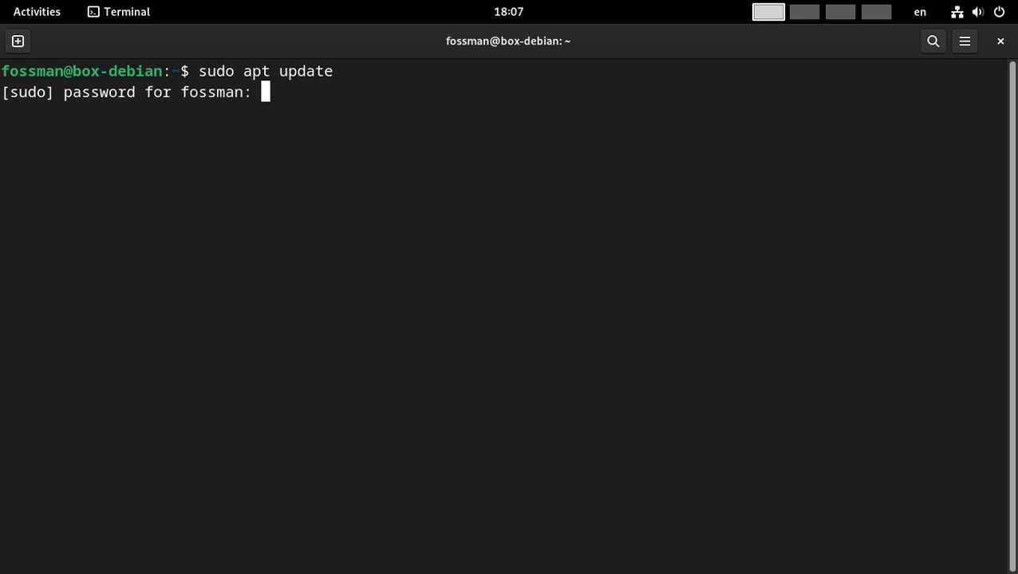
key(Return)
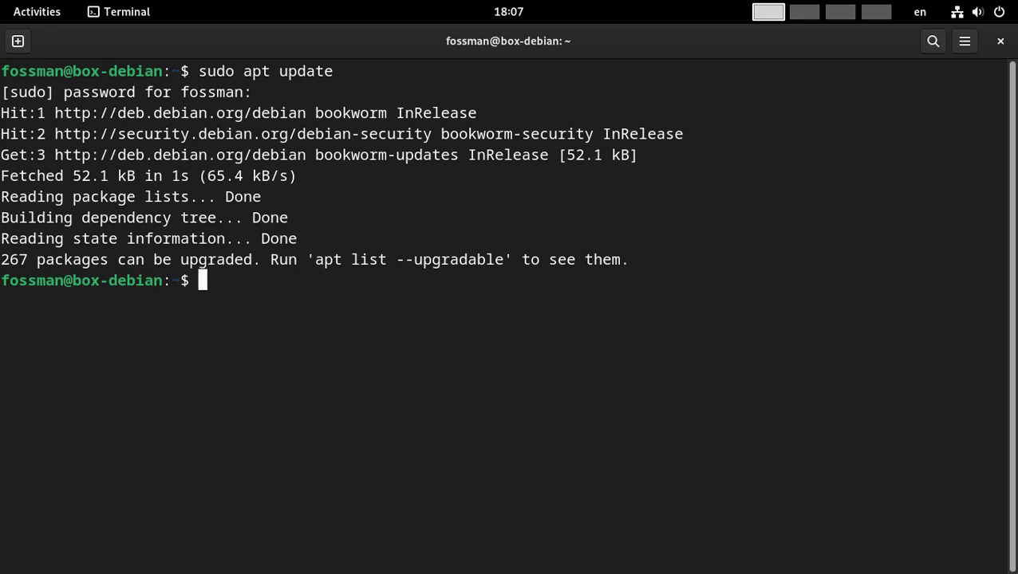
Step: Run "sudo apt upgrade" and answer "y" to install all available package upgrades
text(sudo apt p)
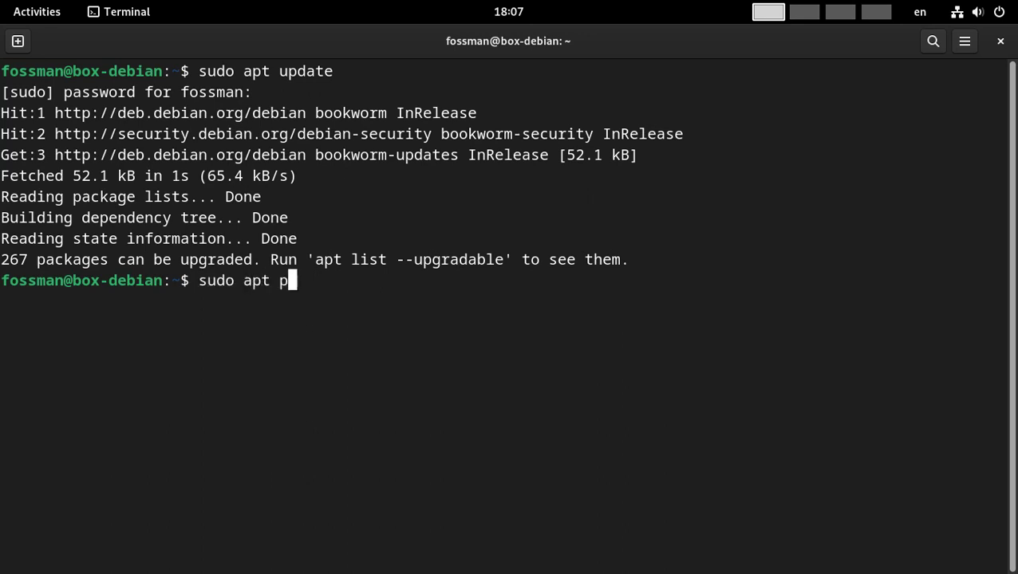
key(BackSpace)
text(upgrade)
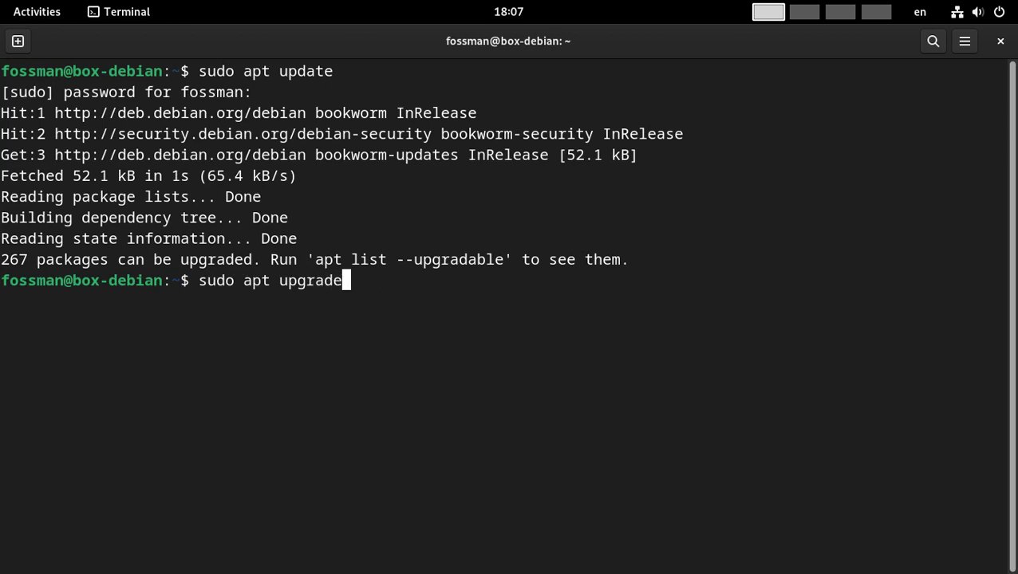
key(Return)
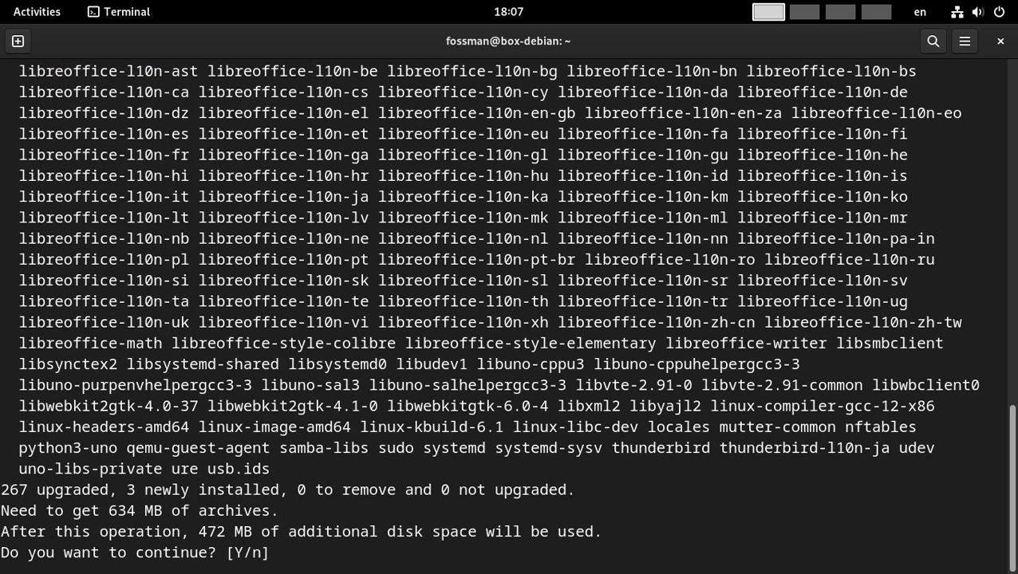
text(y)
key(Return)
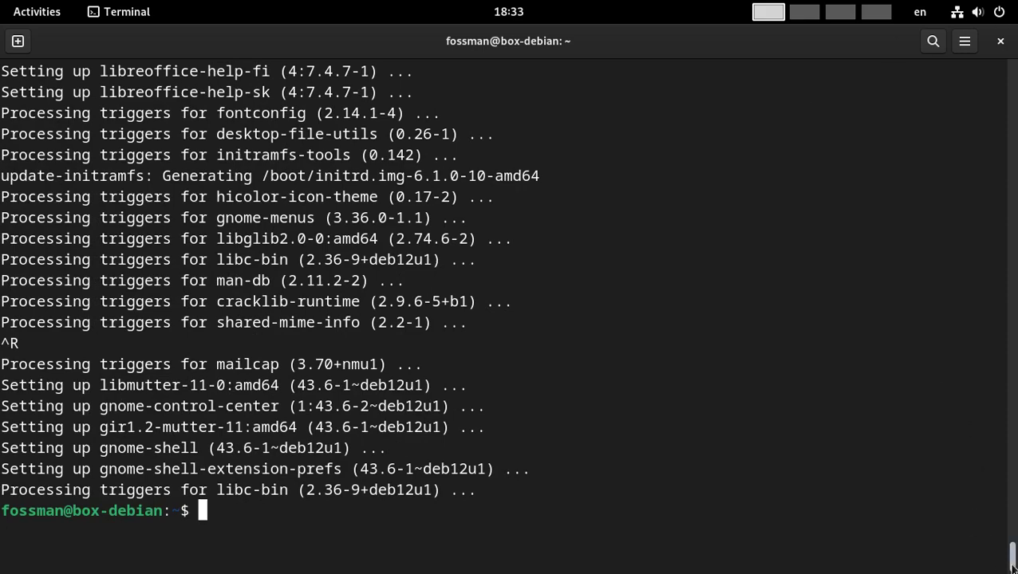
Step: Review the upgrade output back through the package setup and download entries, then return to the prompt
drag(1010, 558, 1014, 453)
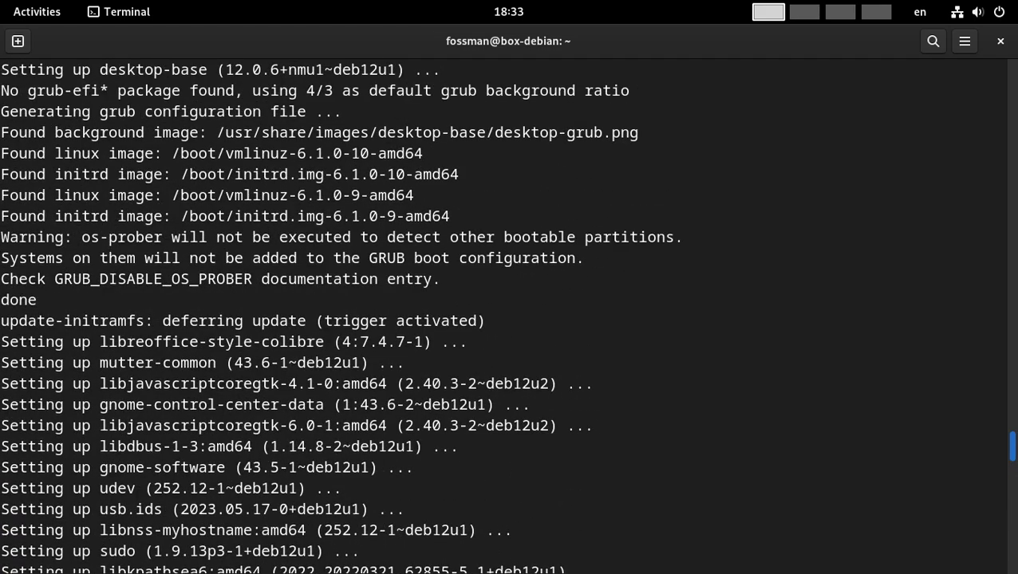
drag(1014, 453, 1006, 219)
drag(1006, 217, 1006, 182)
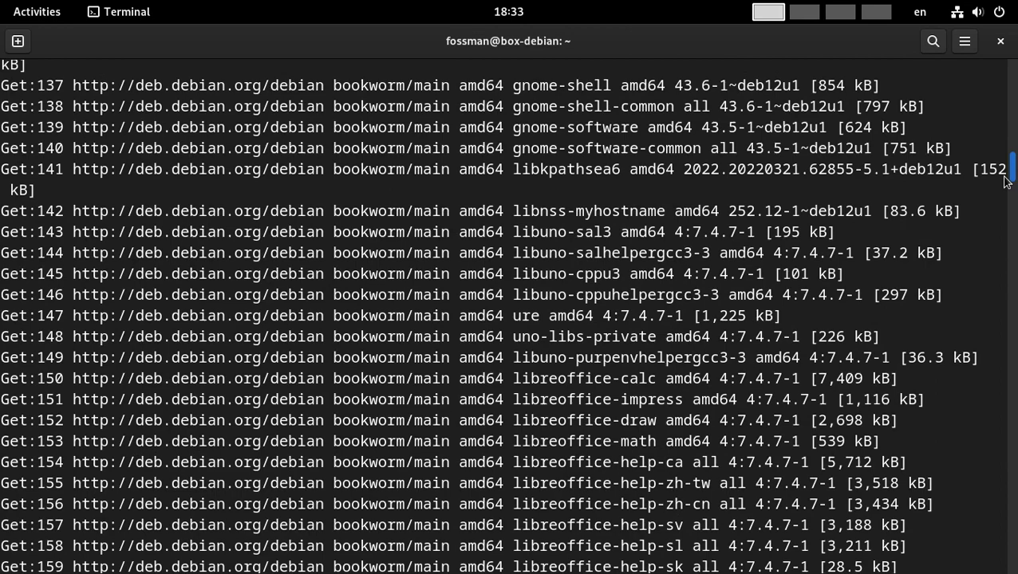
drag(1006, 182, 1010, 568)
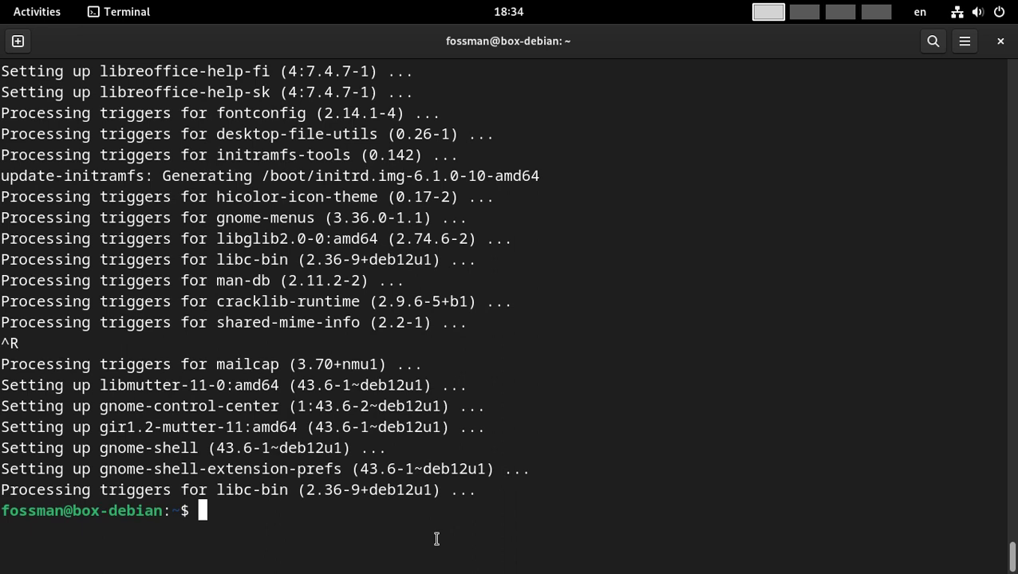
Step: Clear the terminal output, end the shell session with "exit", and close the Software & Updates window
text(clears)
key(BackSpace)
key(Return)
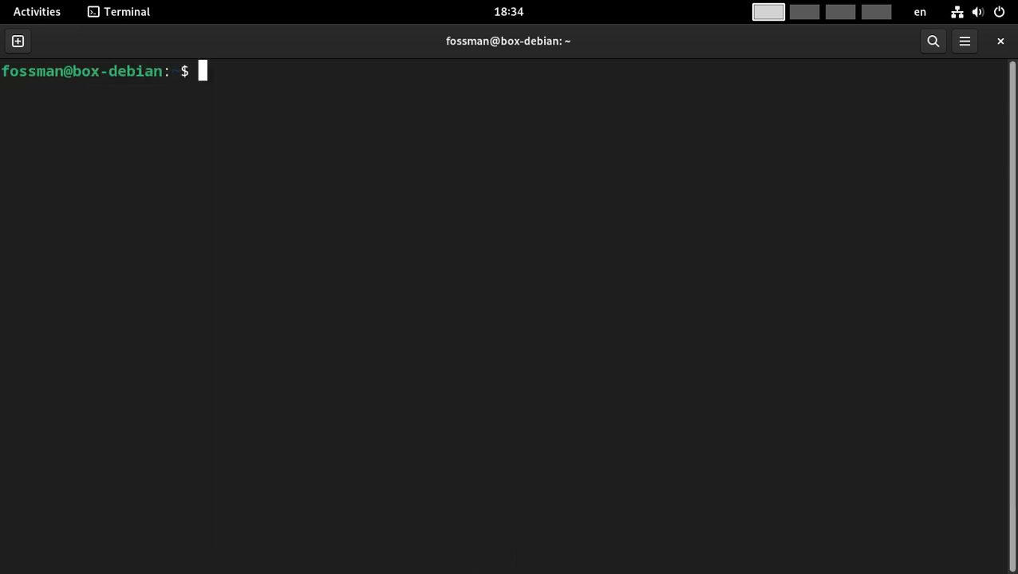
text(exit)
key(Return)
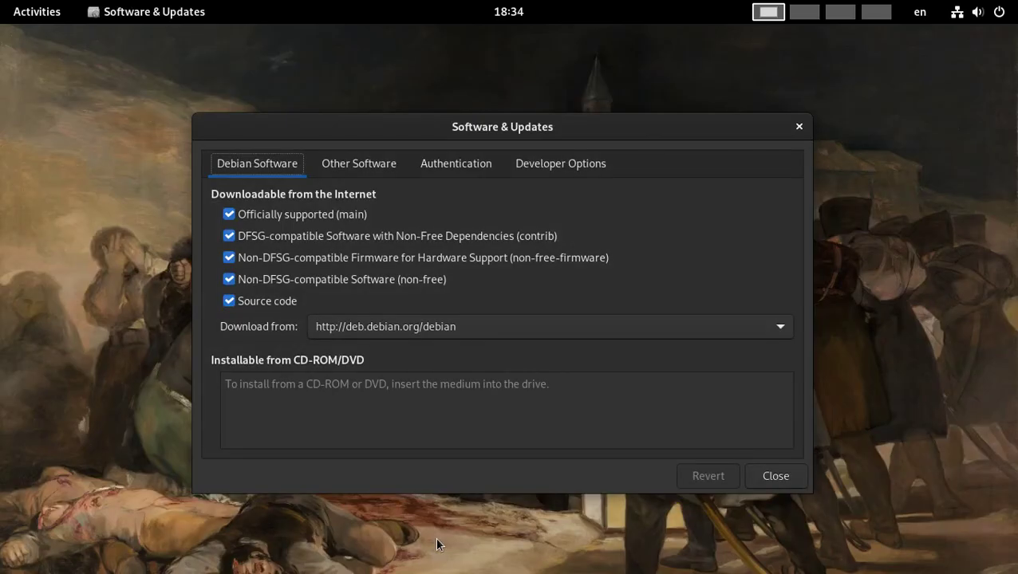
click(798, 128)
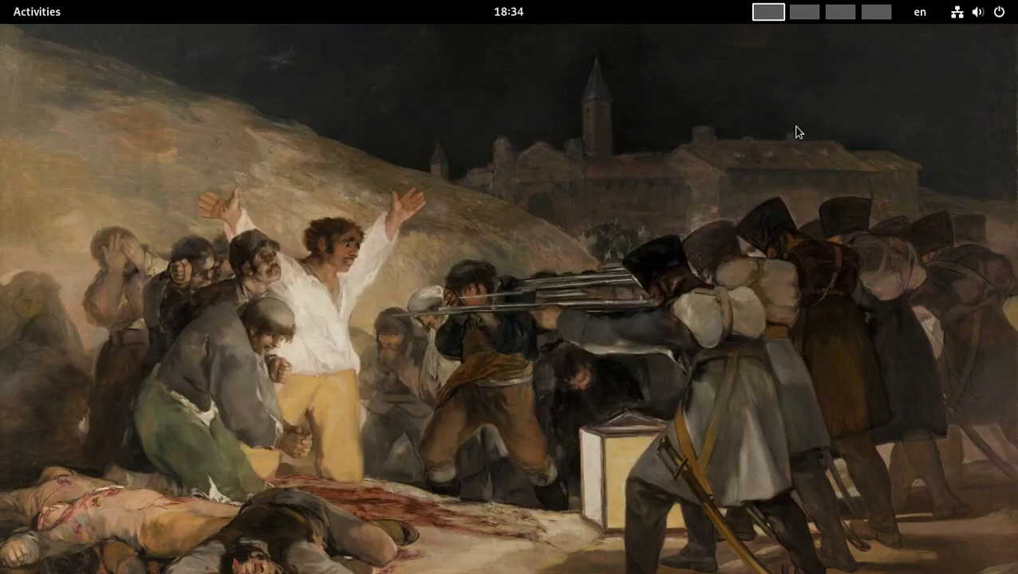